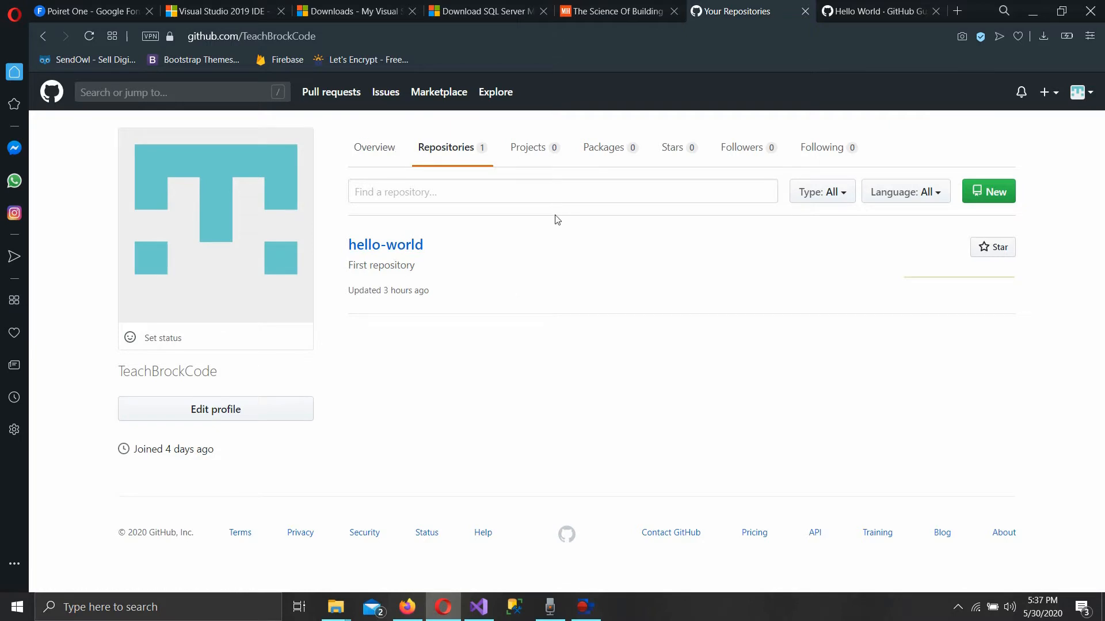
Look over the GitHub profile's overview and repositories, read through the Hello World guide, and return to the repositories page
click(357, 153)
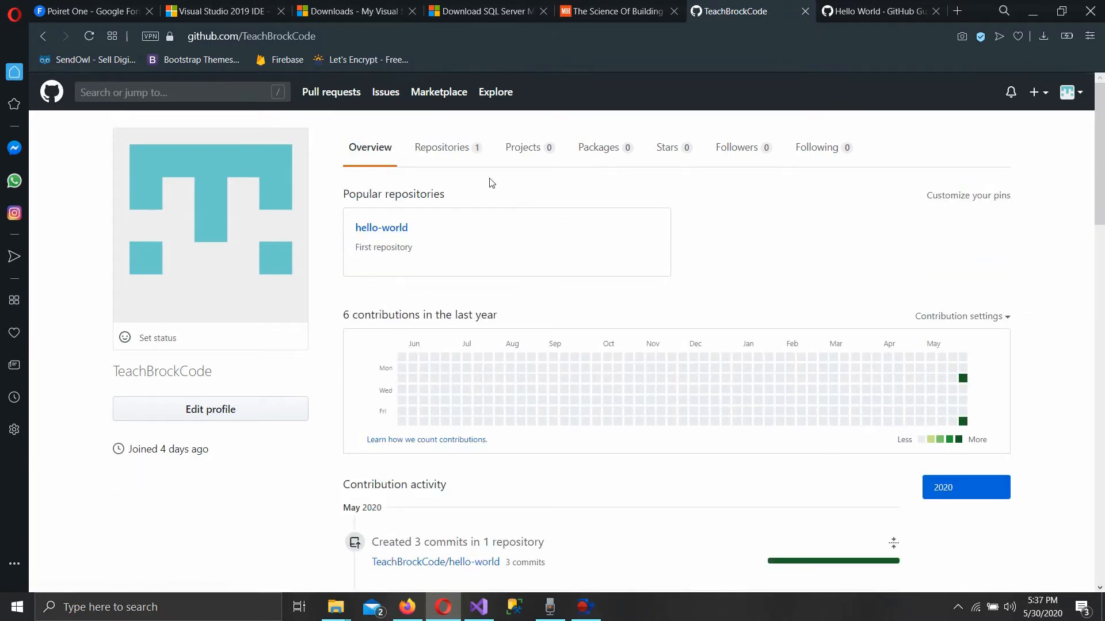
click(473, 151)
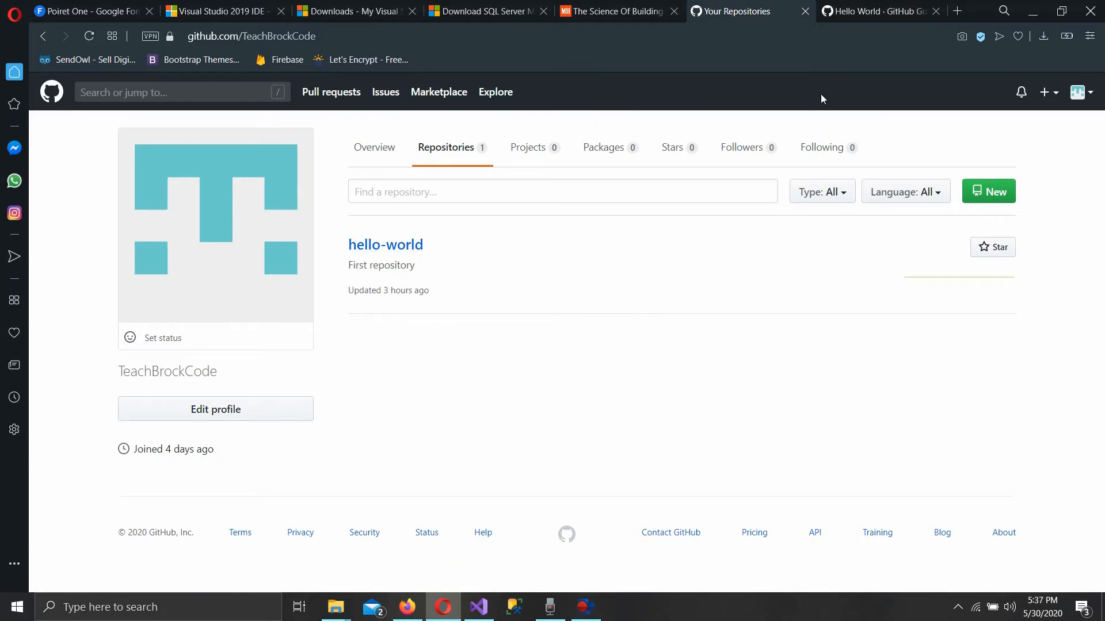
click(854, 12)
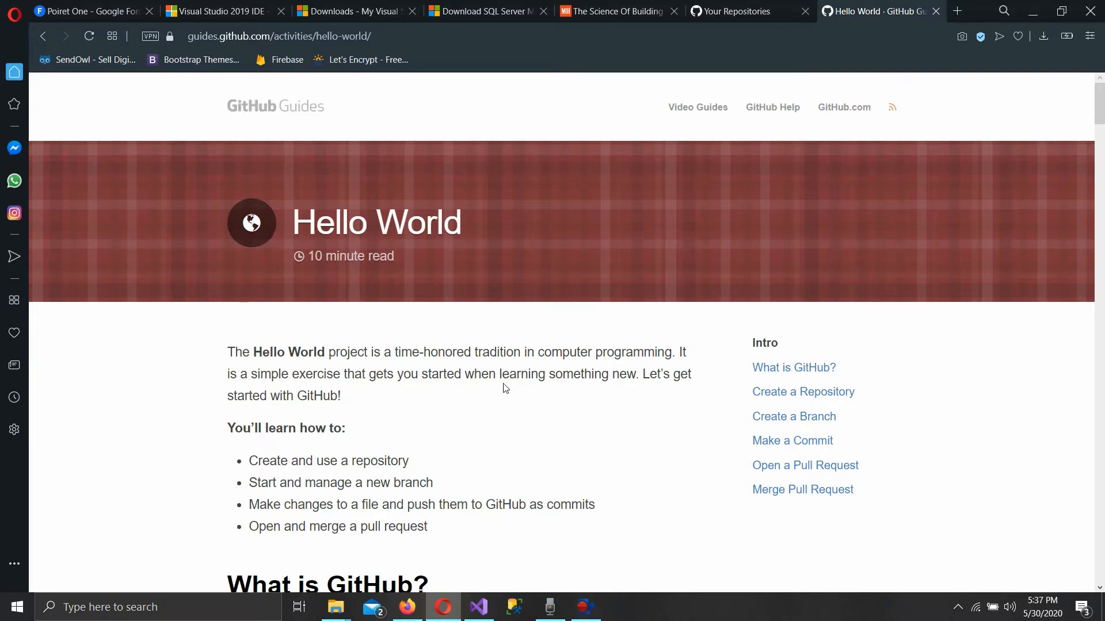
scroll(506, 389, down, 1)
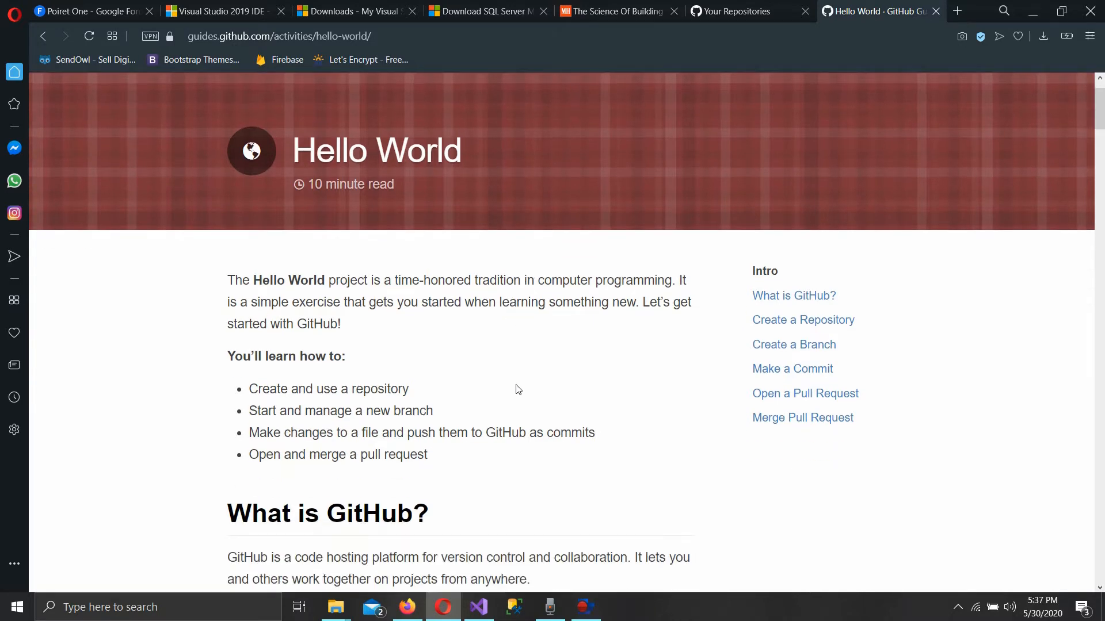
scroll(518, 389, down, 7)
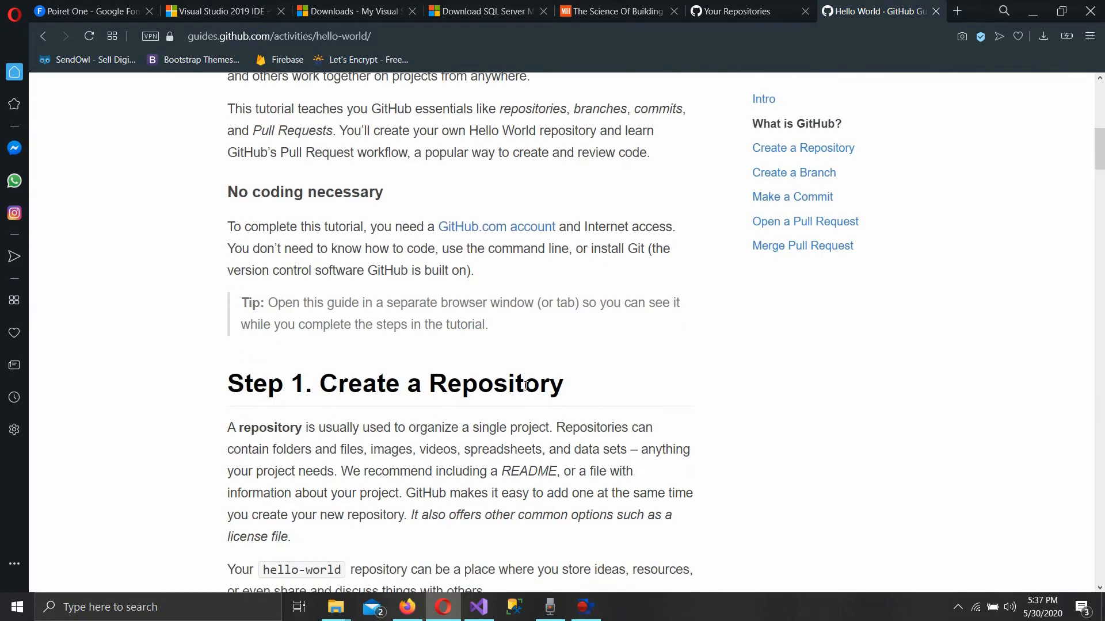
scroll(526, 386, down, 10)
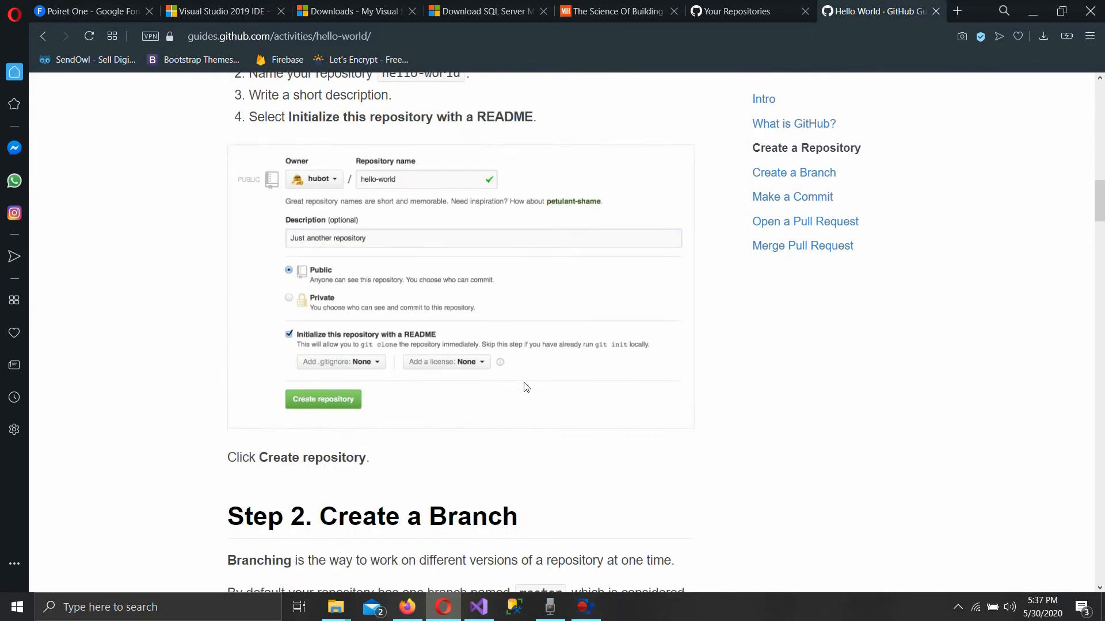
scroll(526, 387, down, 13)
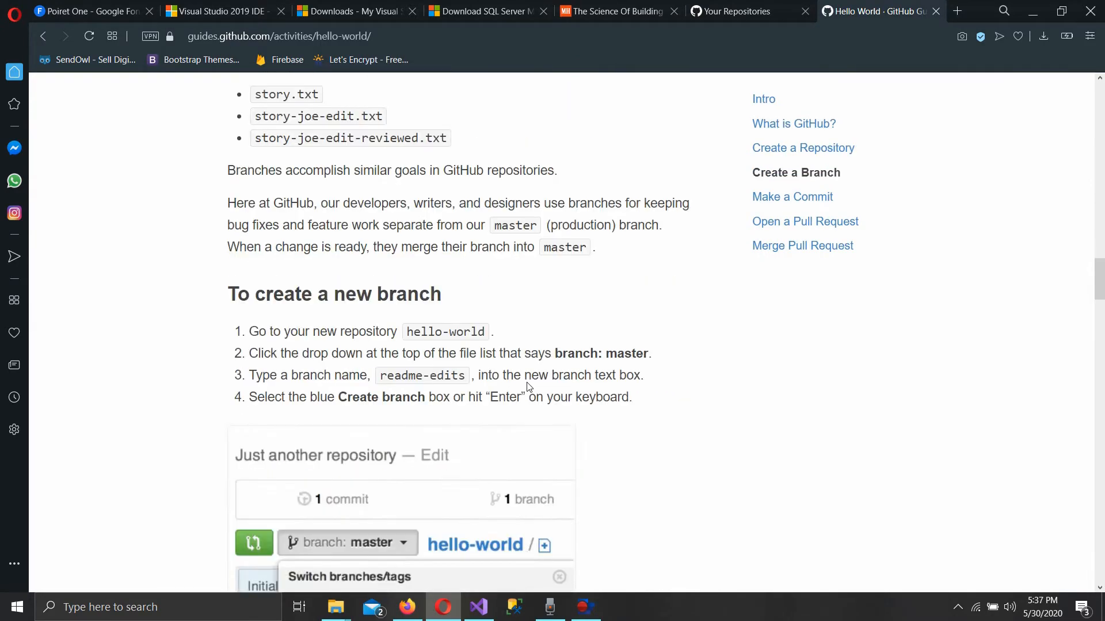
scroll(528, 387, down, 6)
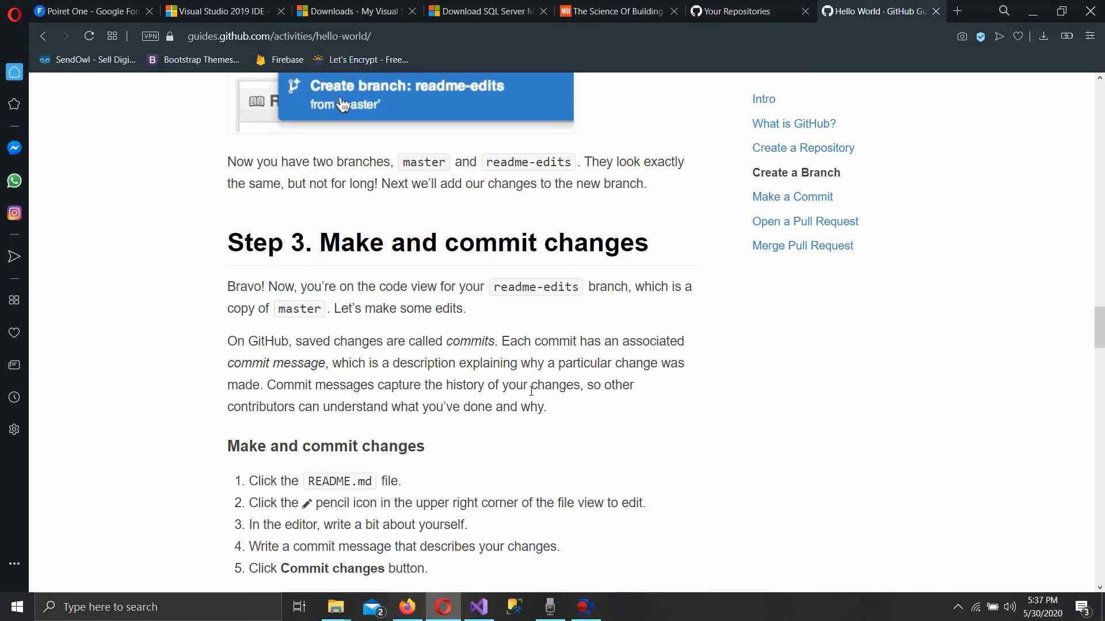
scroll(893, 341, down, 5)
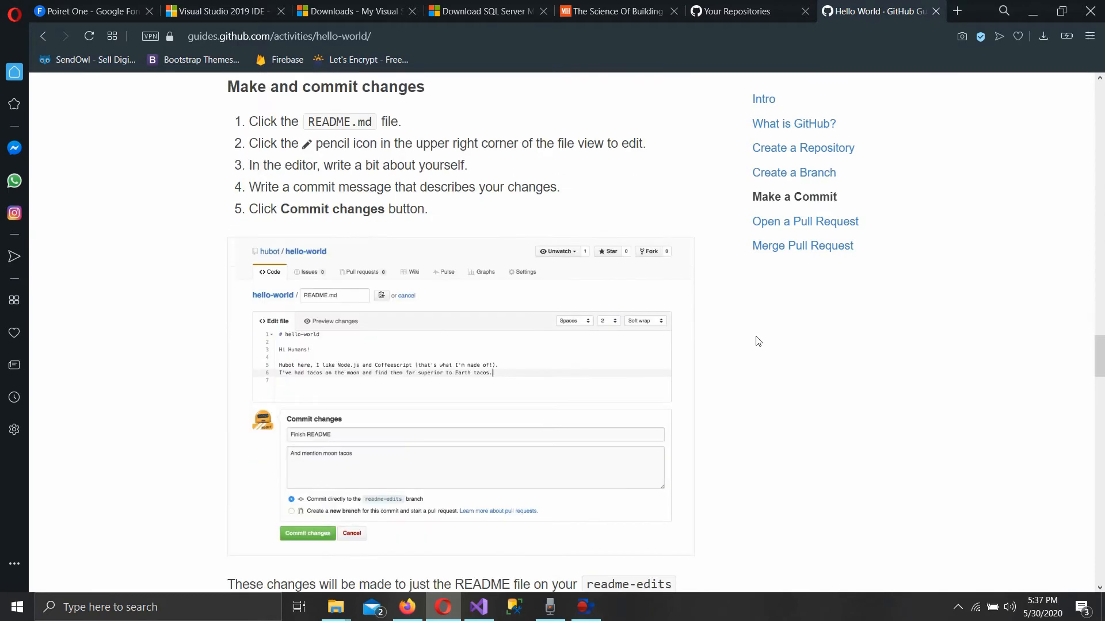
drag(1097, 353, 1097, 112)
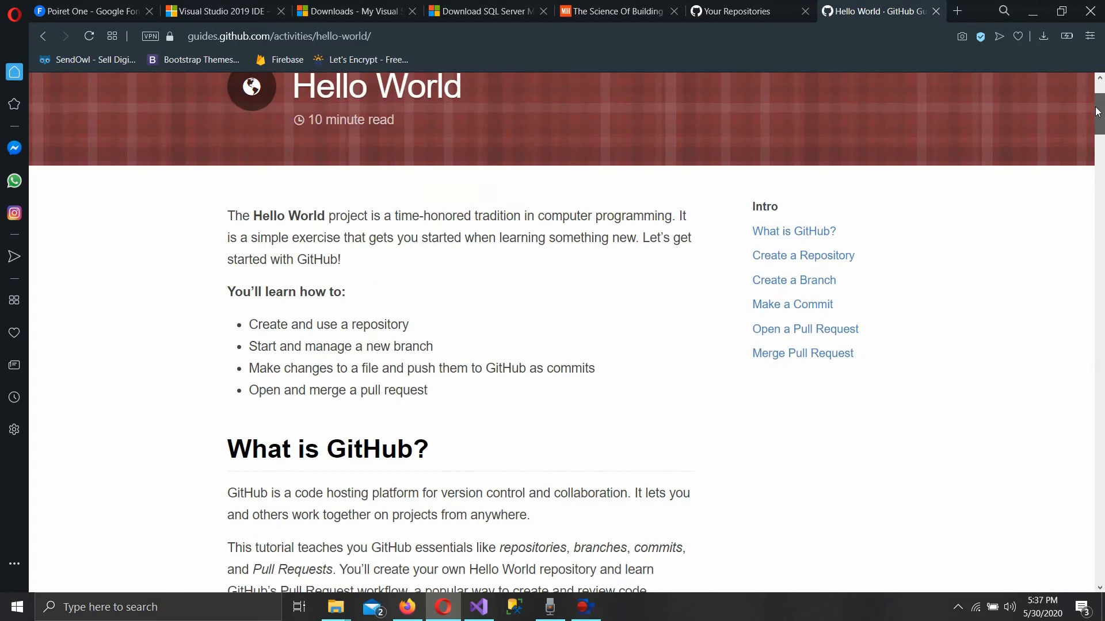
scroll(411, 168, up, 3)
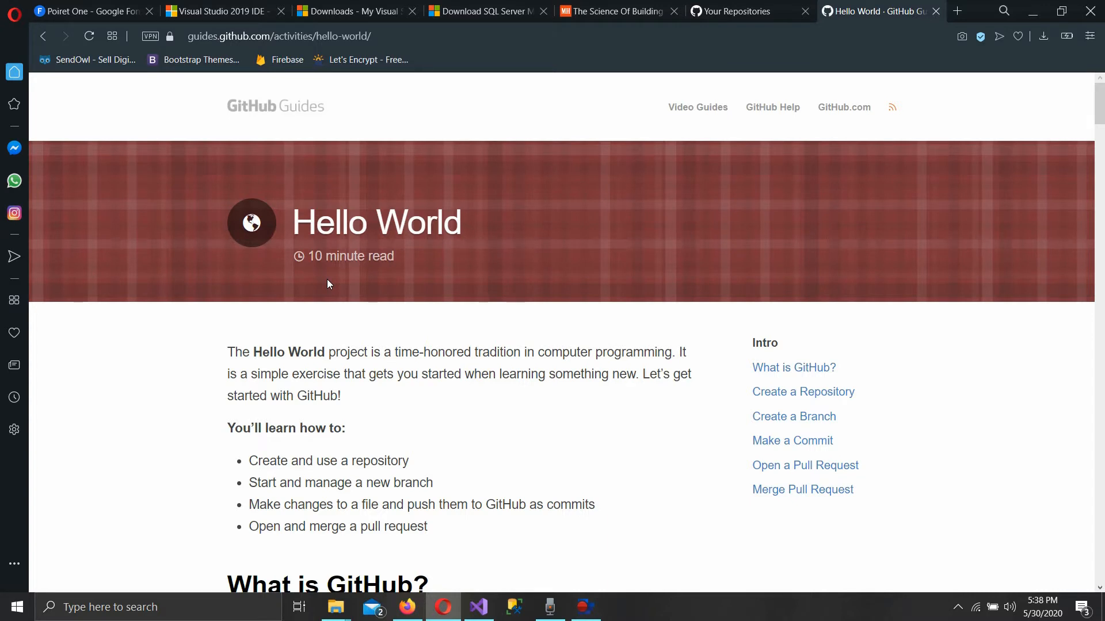
click(731, 10)
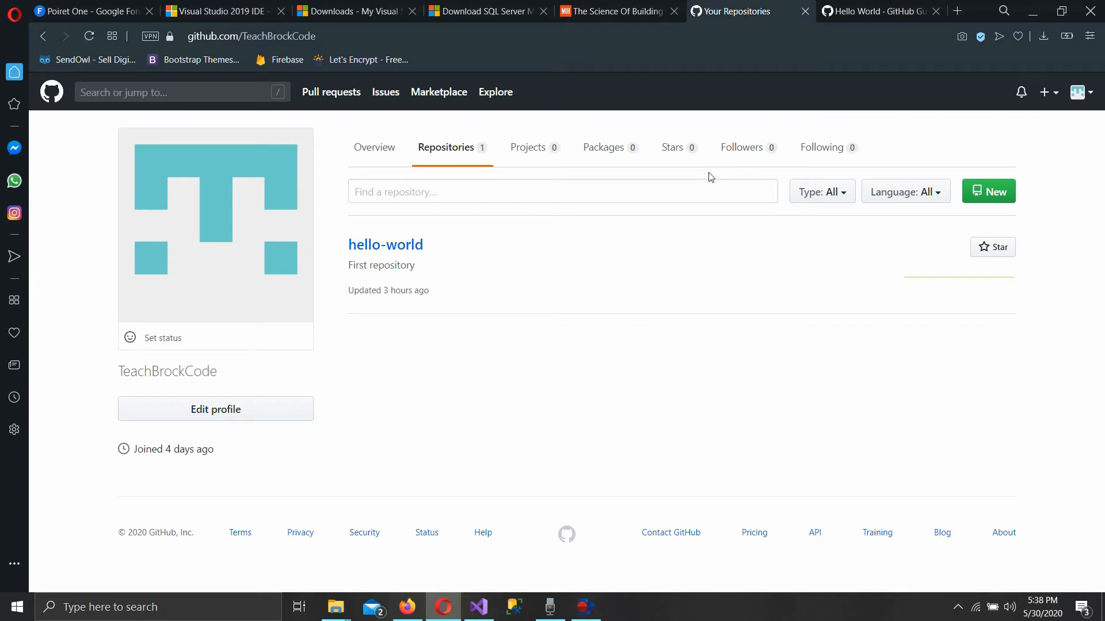
Switch to Visual Studio, check the AutoMaintenance solution's location, and examine its files in the local AutoCatalog folder
click(474, 608)
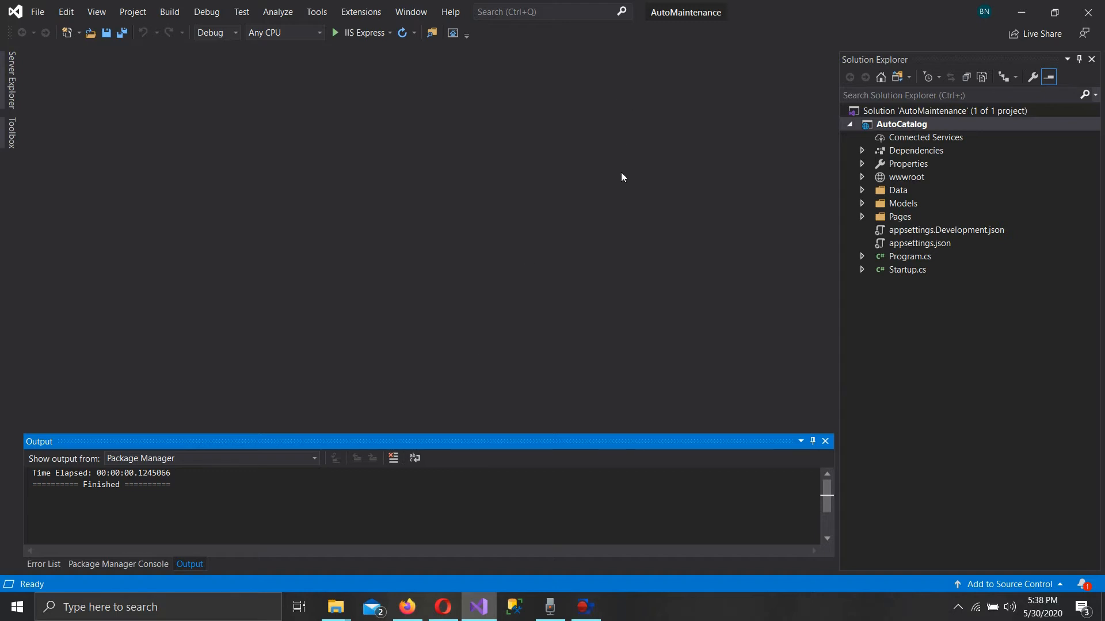
right_click(890, 111)
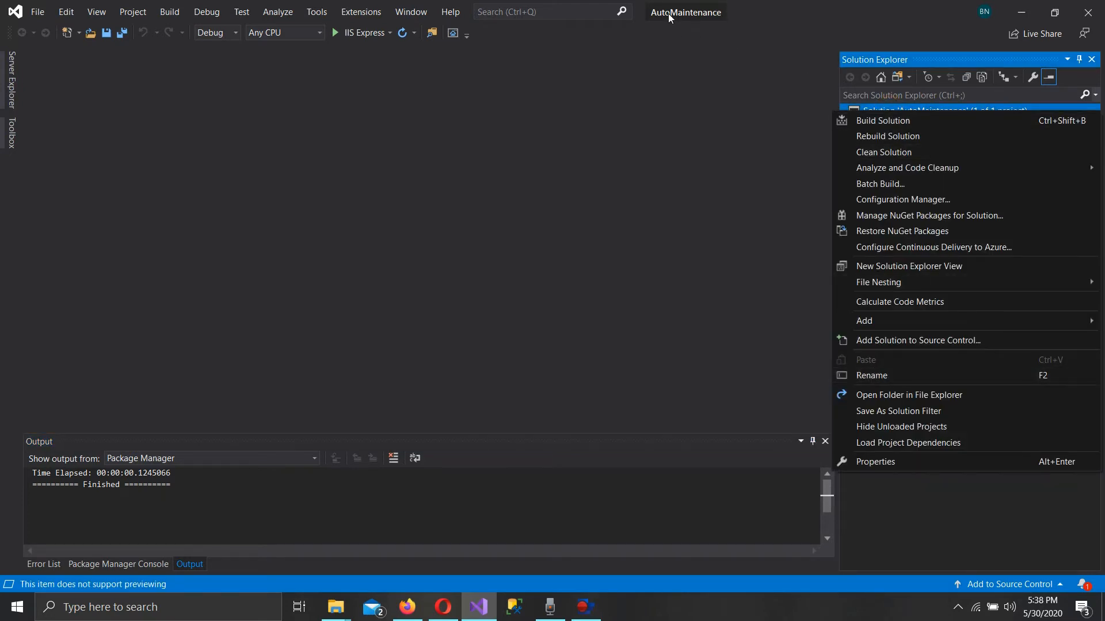
click(815, 117)
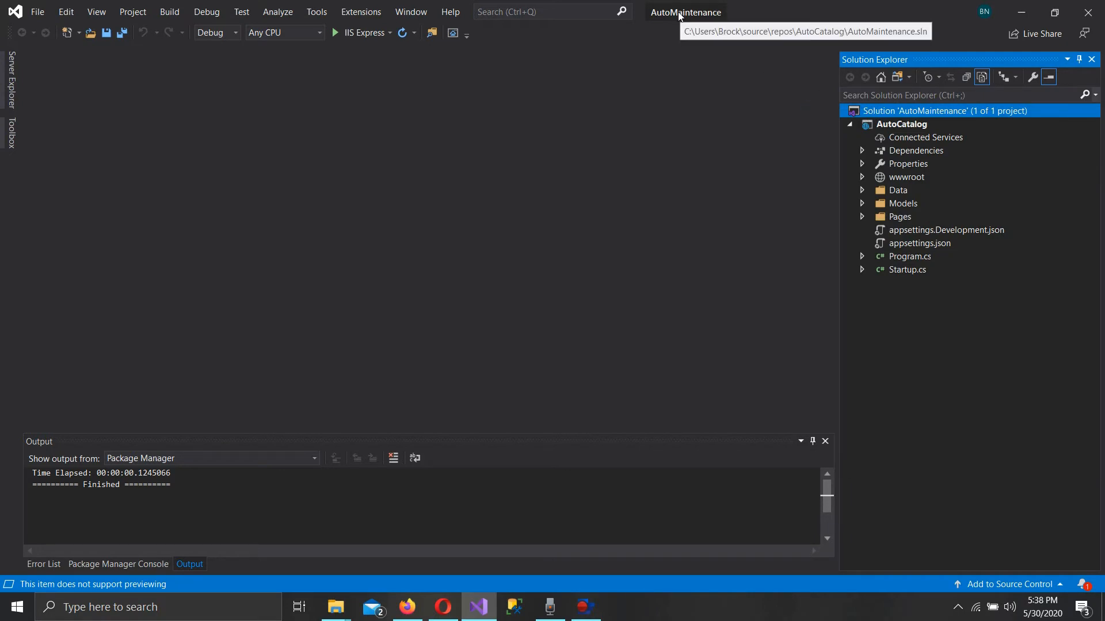
click(336, 607)
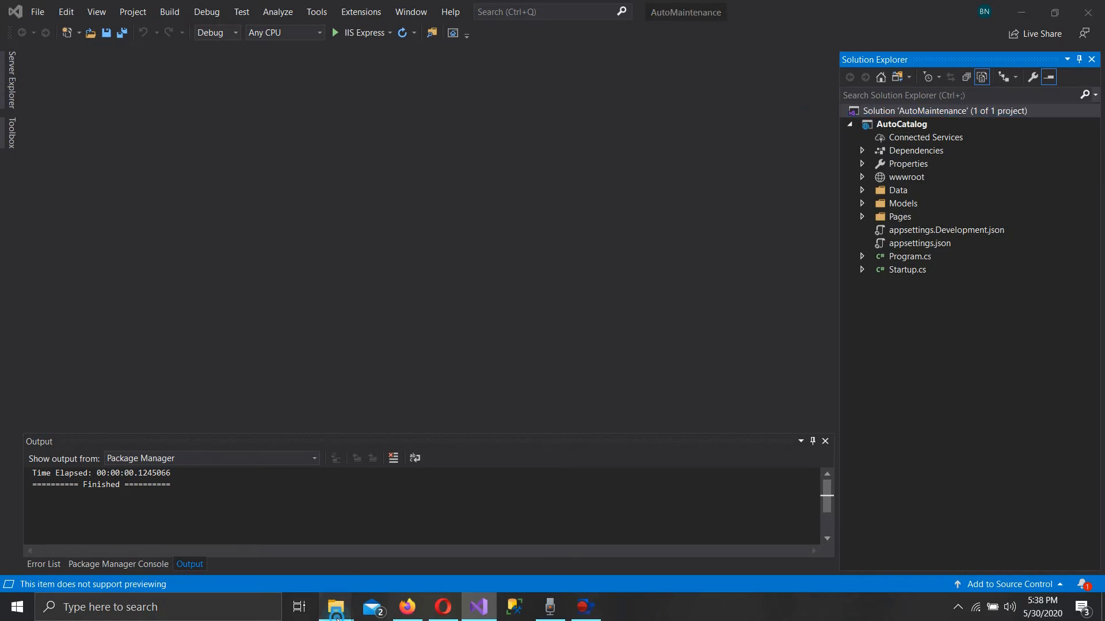
click(389, 537)
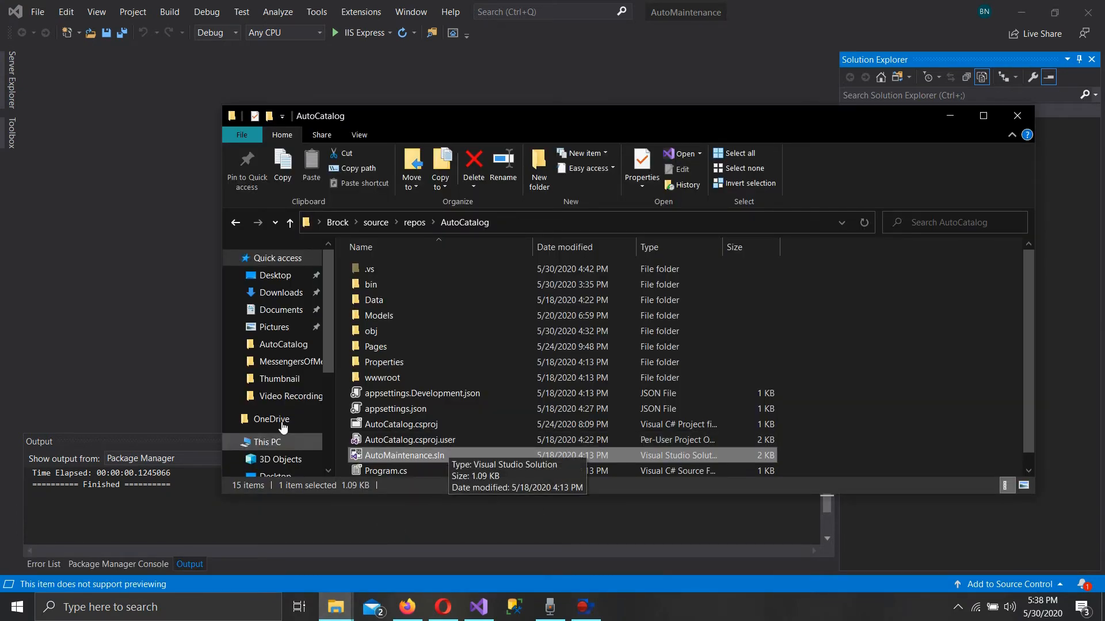
click(115, 284)
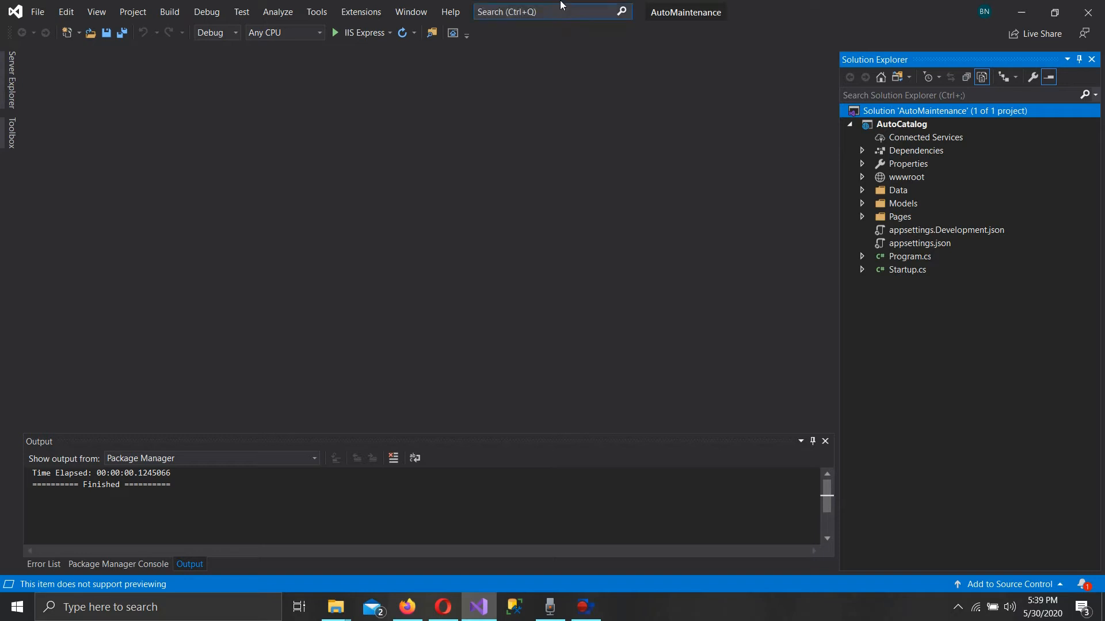
Add the AutoMaintenance solution to source control and inspect the AutoCatalog folder for the generated Git files
click(26, 17)
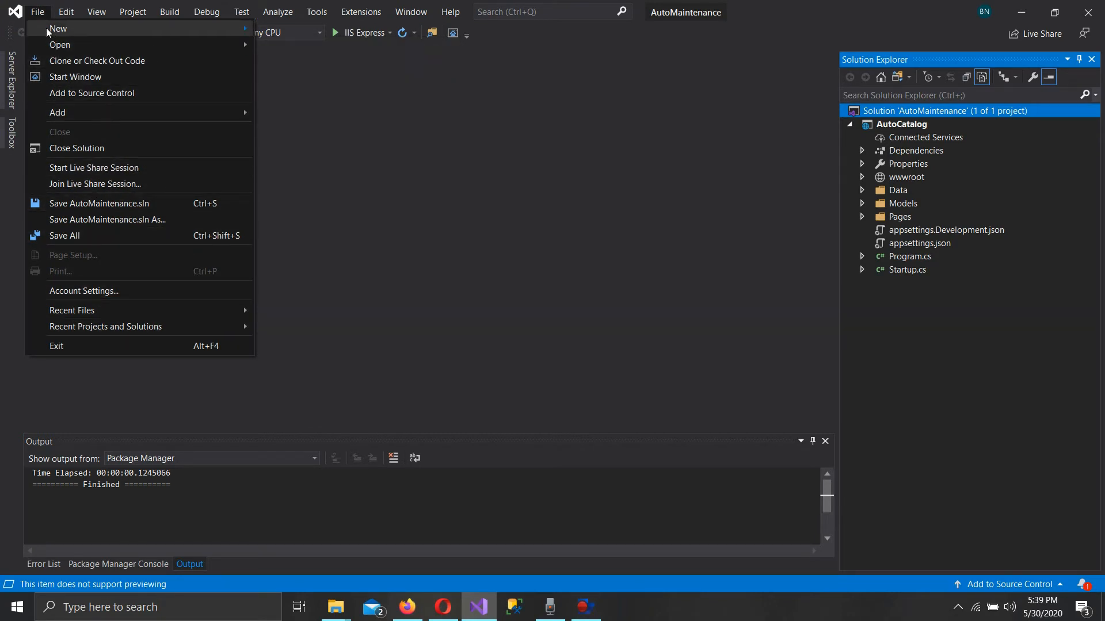
click(81, 94)
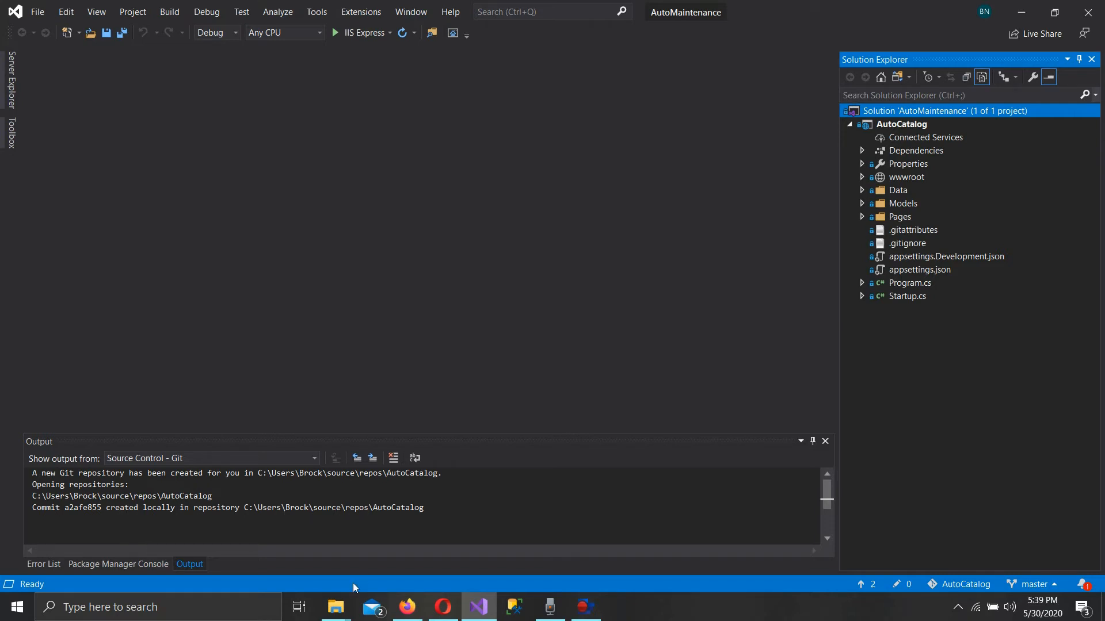
mouse_move(336, 607)
click(388, 550)
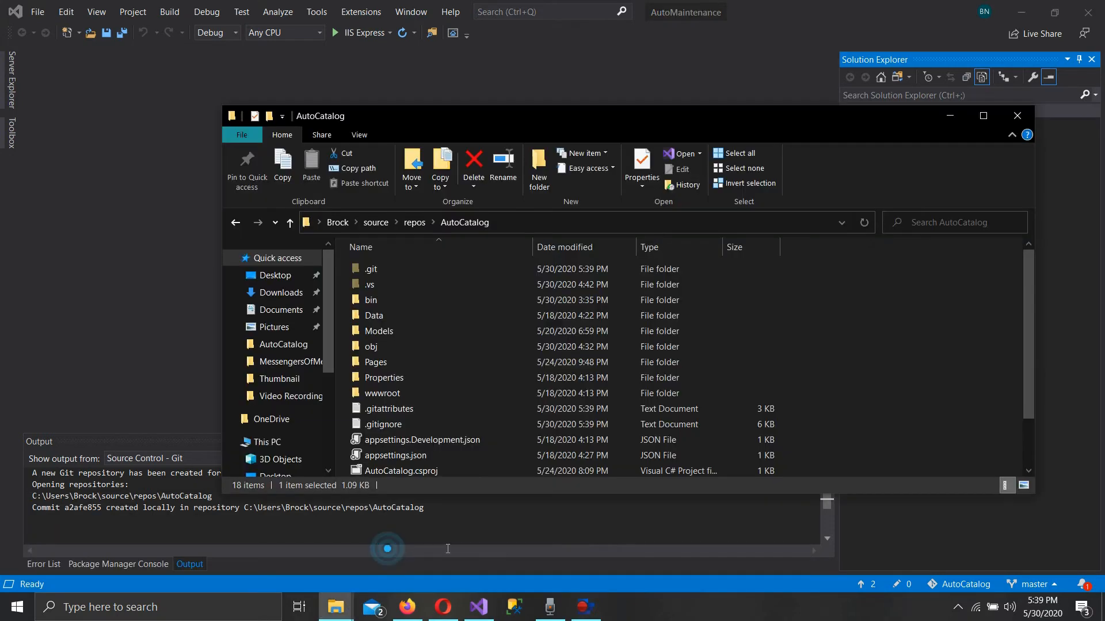
scroll(440, 405, down, 1)
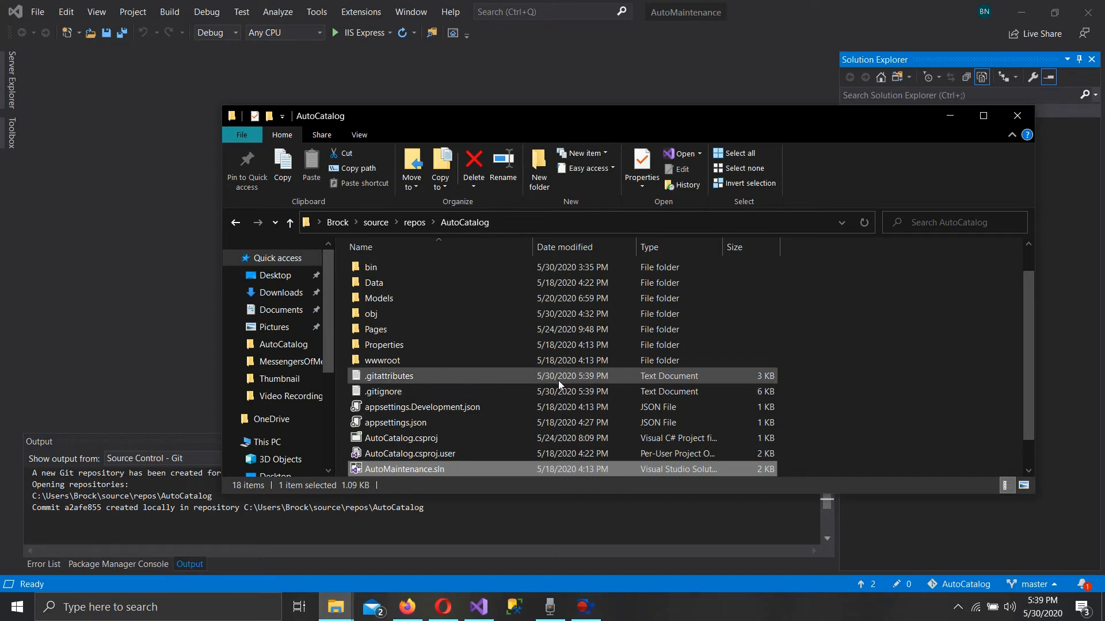
click(192, 351)
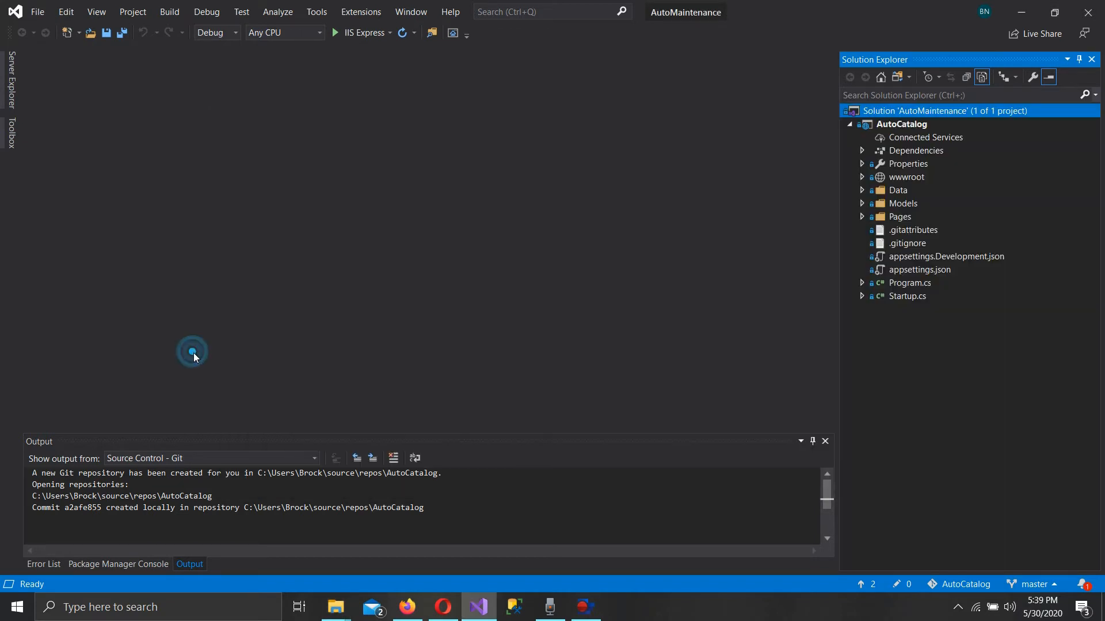
Publish the local Git repository to GitHub through Team Explorer's Sync page, naming the repository AutoMaintenance
click(92, 12)
click(114, 43)
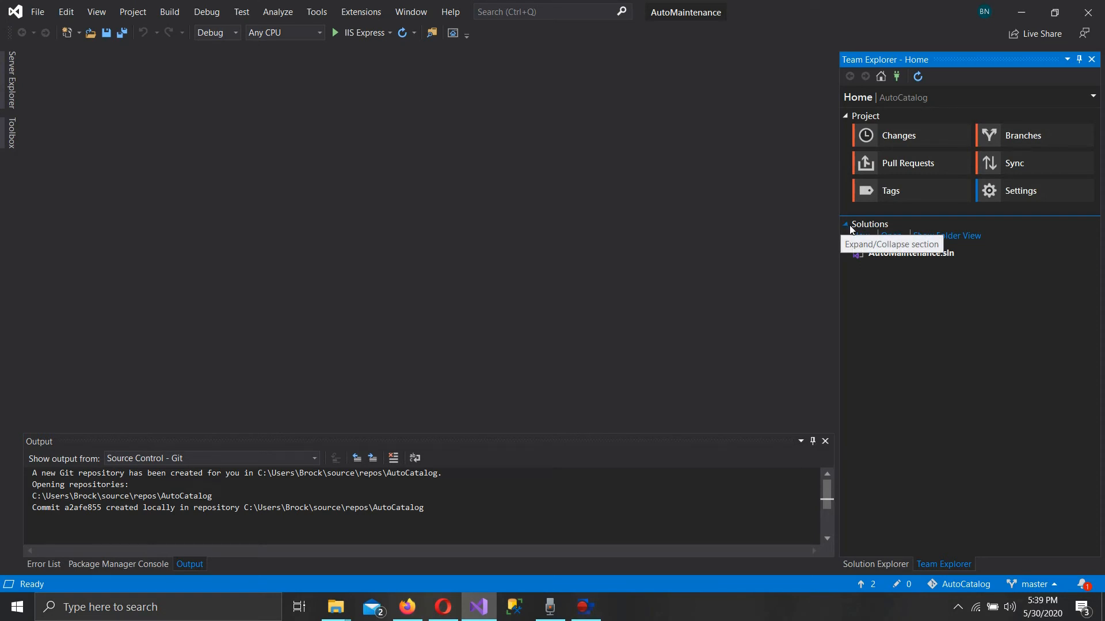
click(1001, 169)
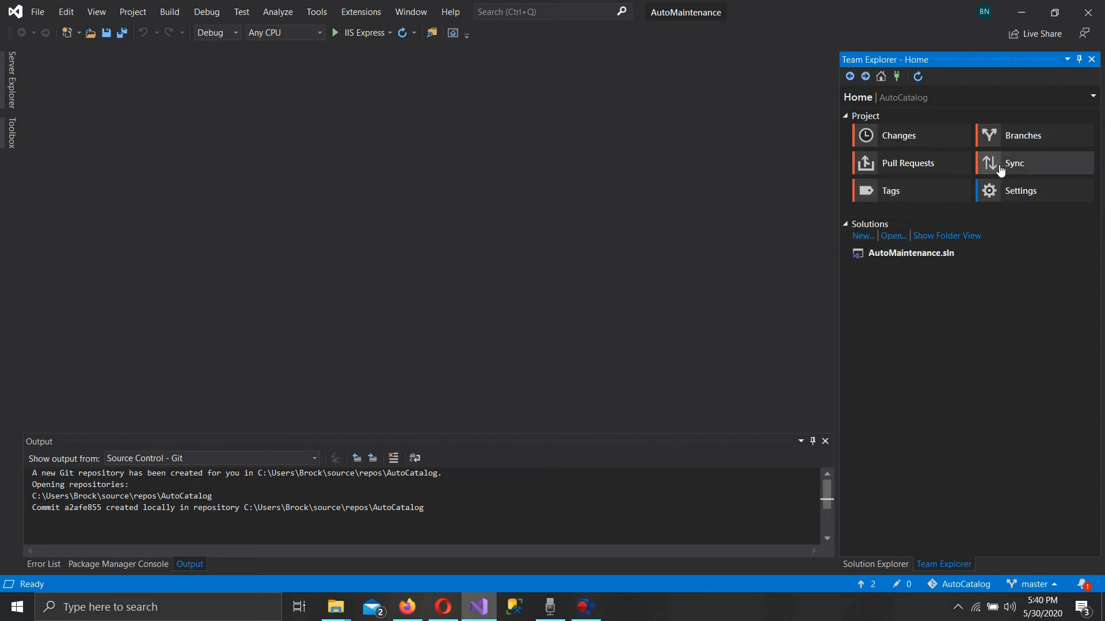
click(1001, 169)
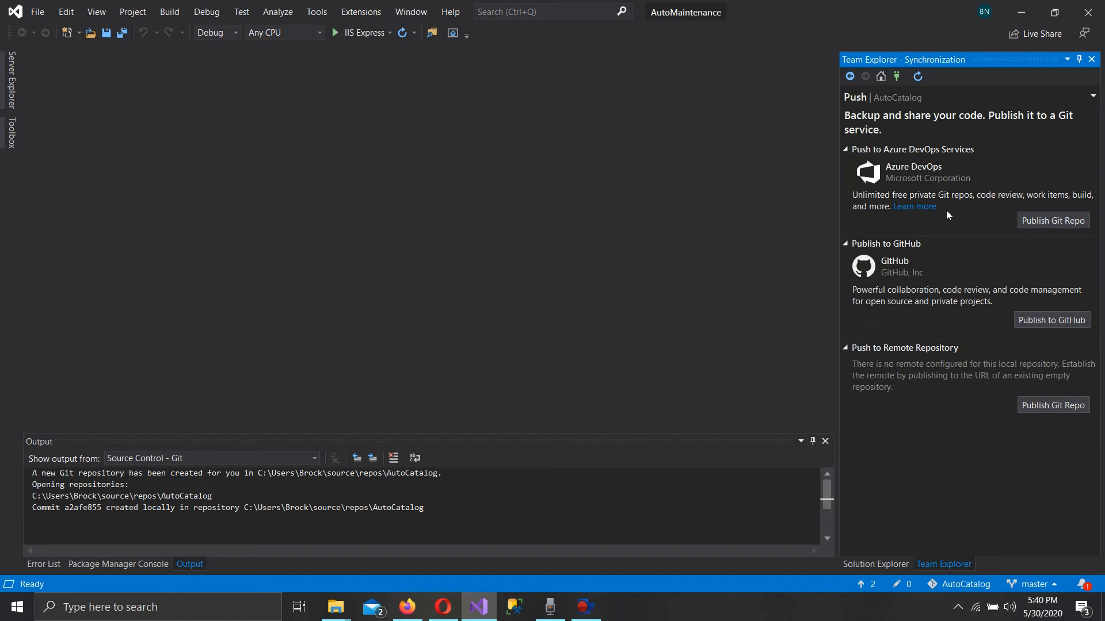
click(1042, 318)
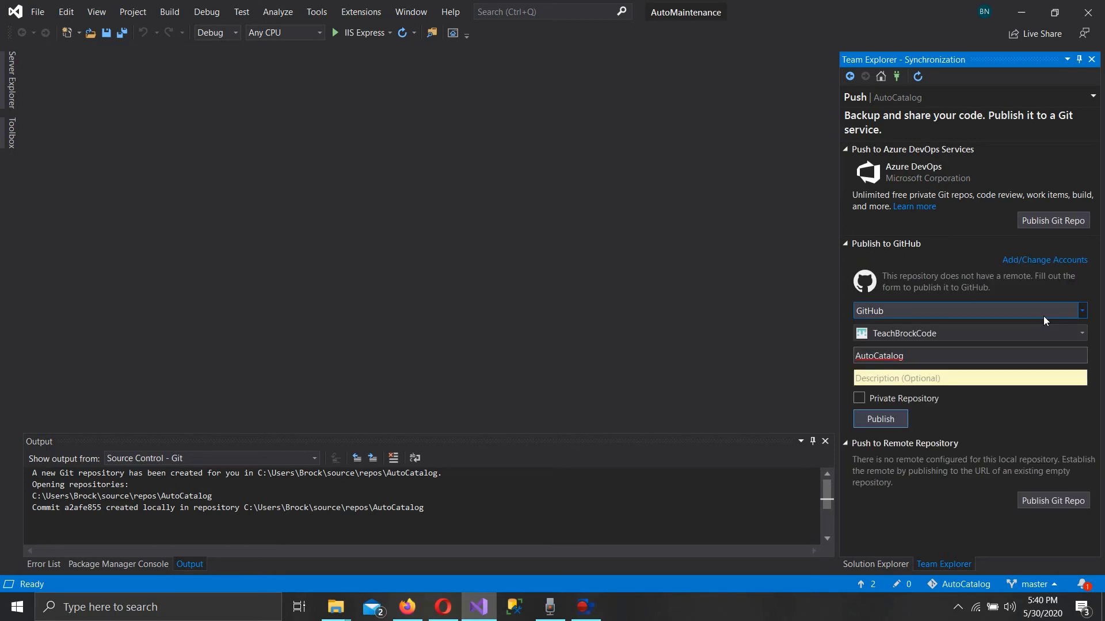
click(923, 361)
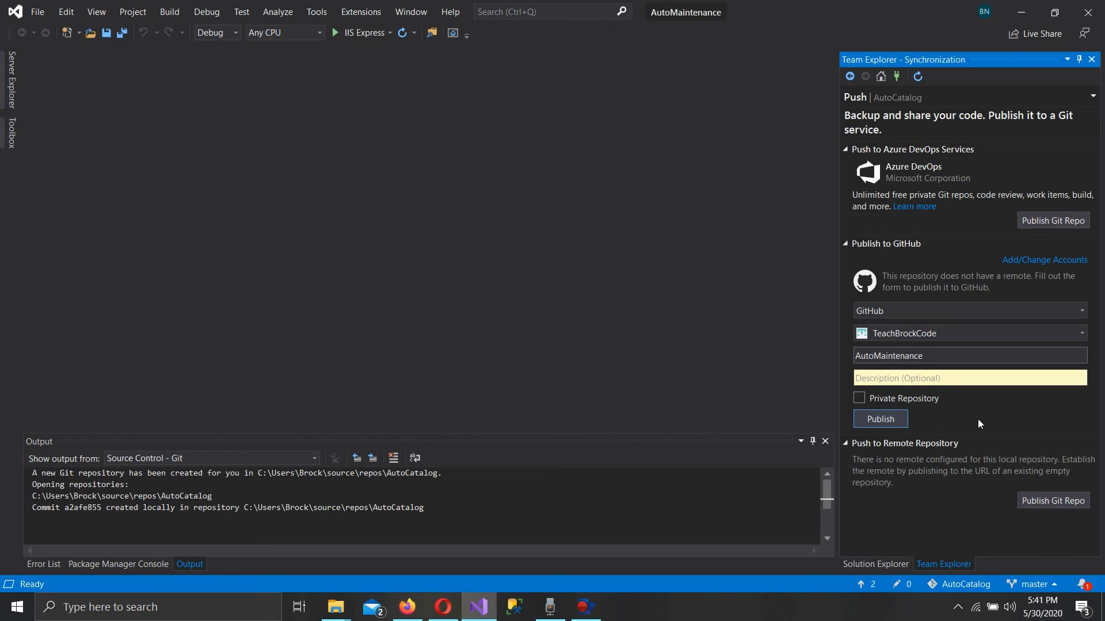
click(881, 419)
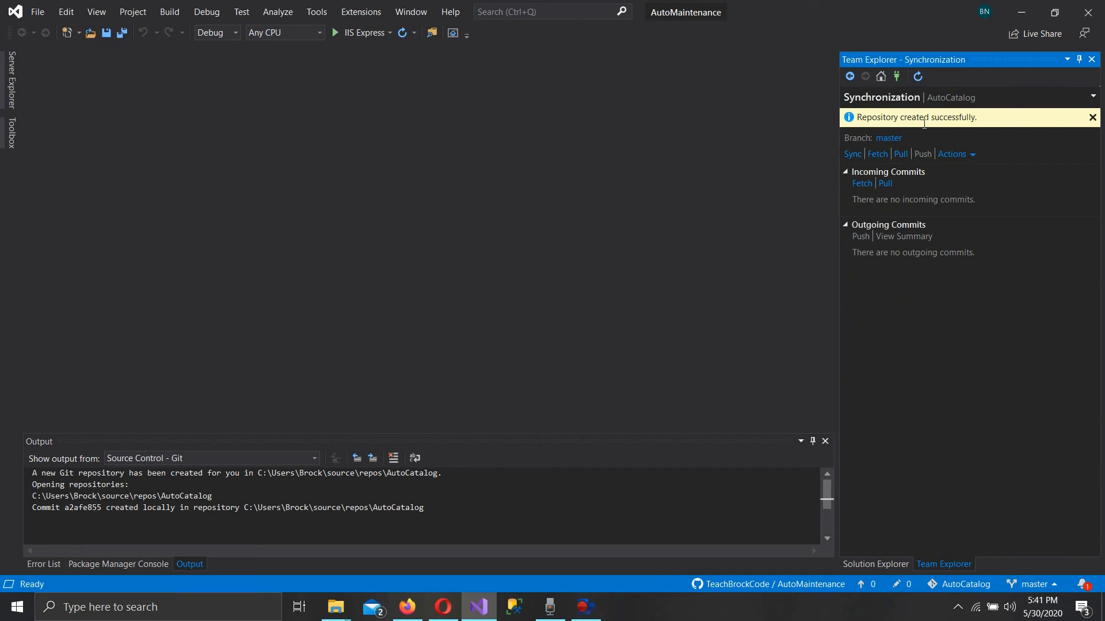
Switch to the browser, reload the GitHub repositories list, and open the AutoMaintenance repository to review its files
click(443, 606)
click(471, 148)
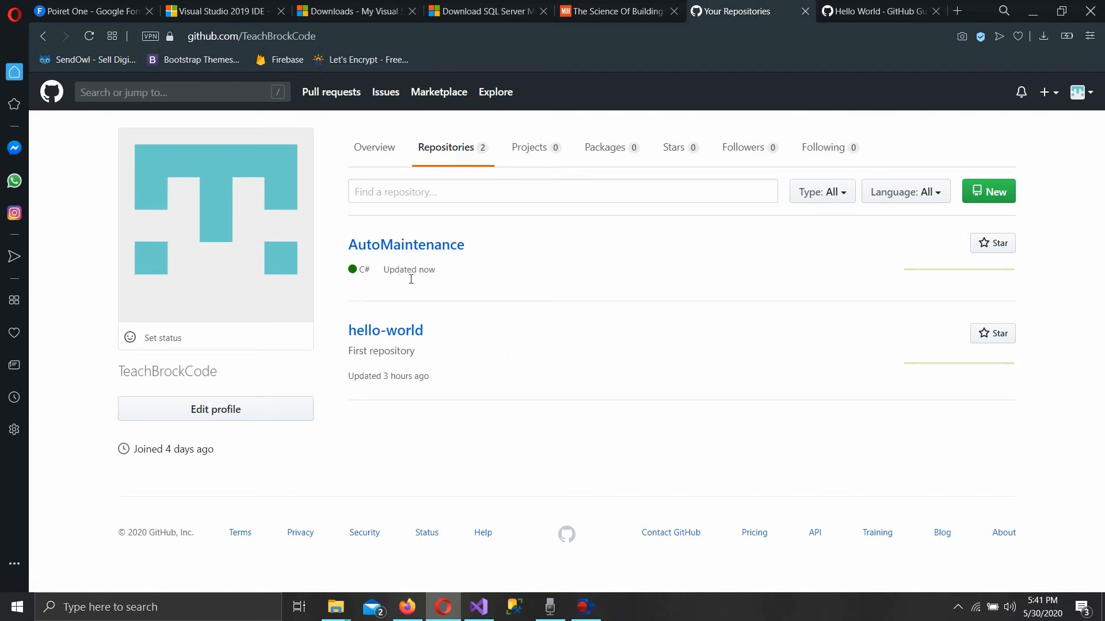
click(397, 245)
scroll(524, 356, down, 1)
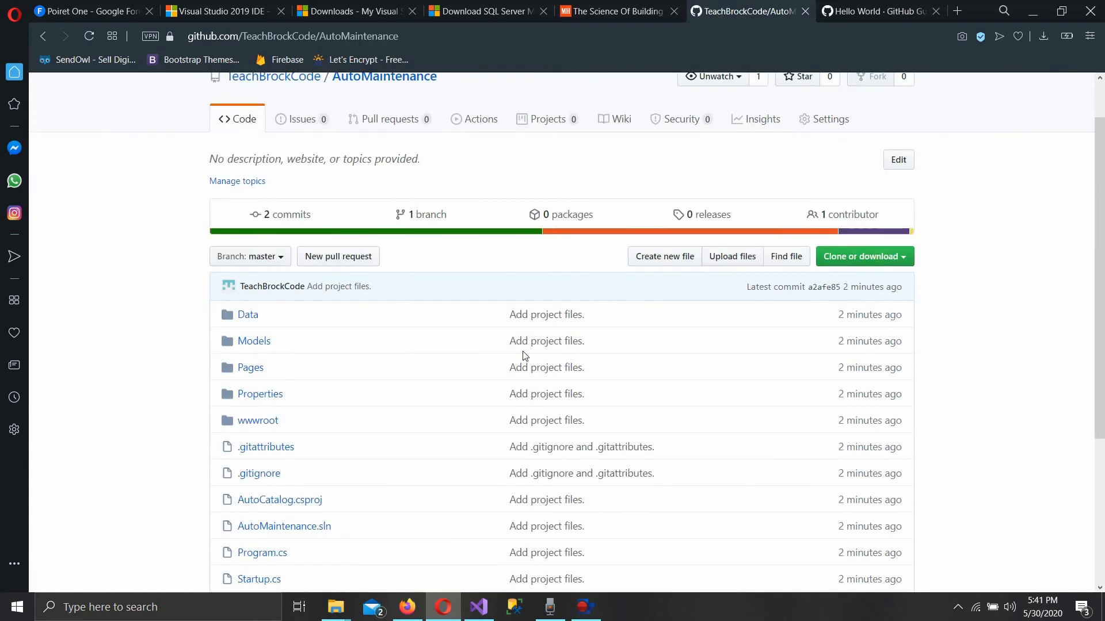
scroll(525, 356, down, 3)
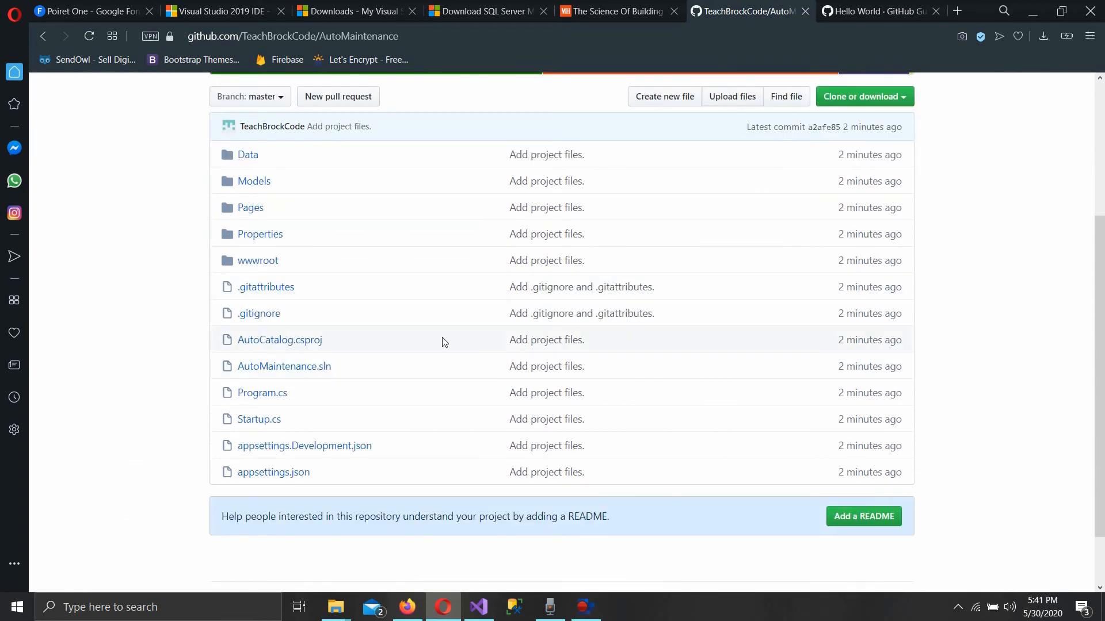
Compare the local AutoCatalog folder's contents in File Explorer with the files listed in the GitHub repository
mouse_move(341, 614)
click(400, 544)
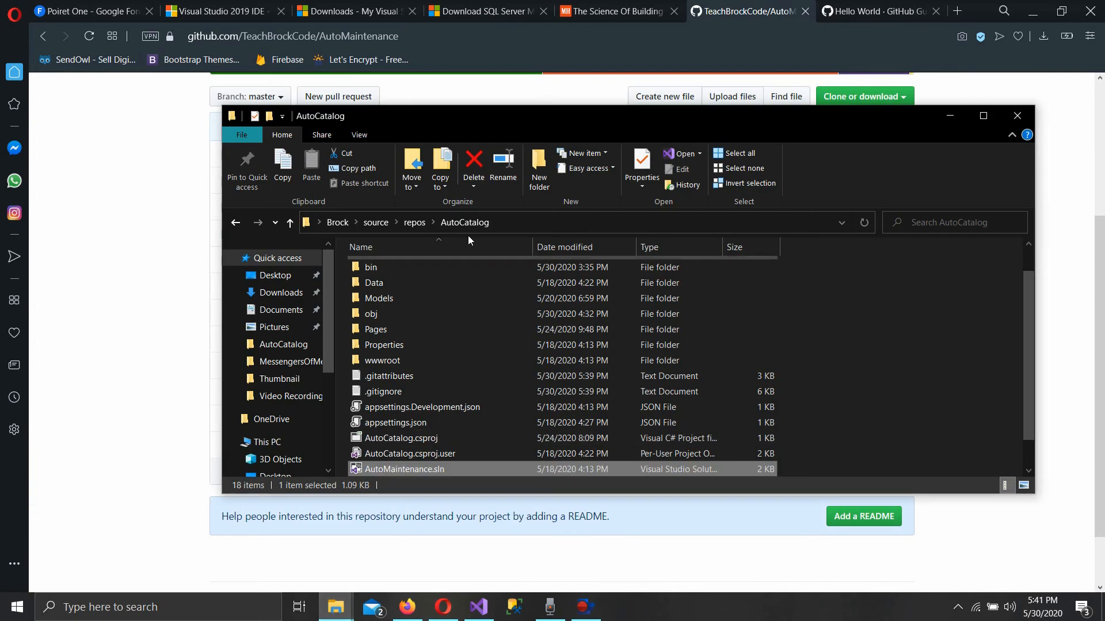
drag(506, 130, 593, 119)
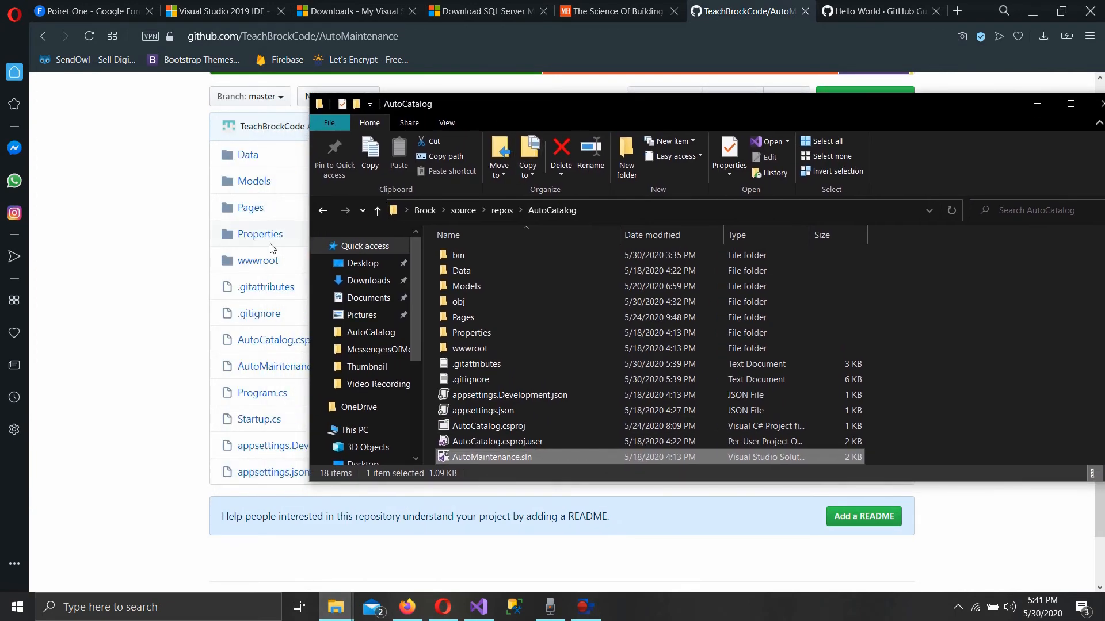
scroll(271, 248, up, 1)
scroll(271, 248, down, 1)
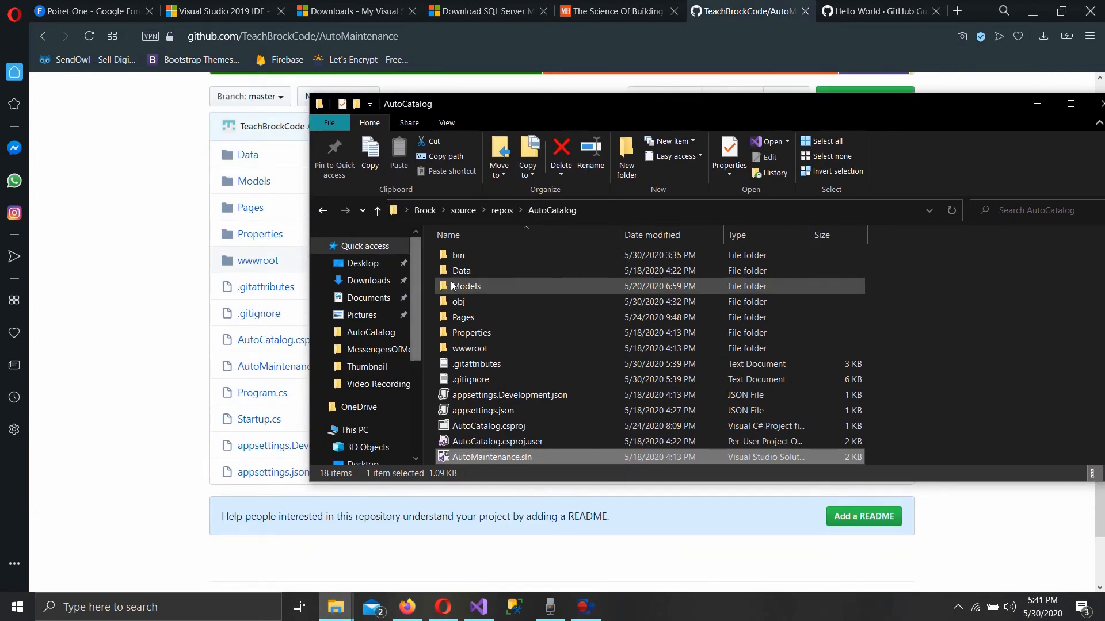
scroll(518, 372, down, 1)
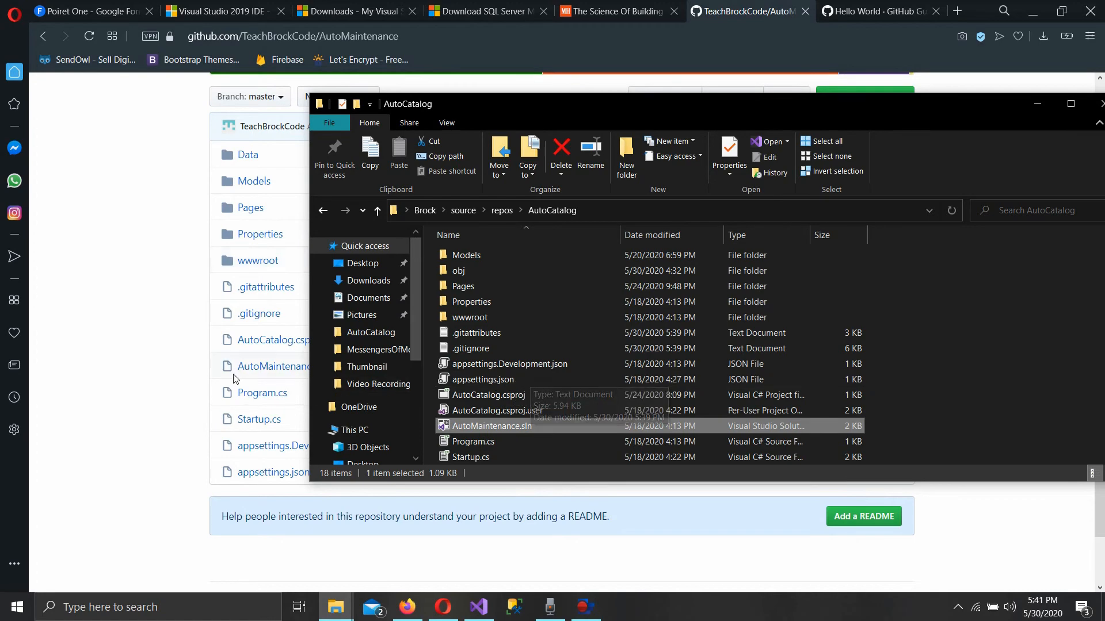
scroll(235, 375, down, 1)
scroll(234, 375, up, 1)
click(173, 334)
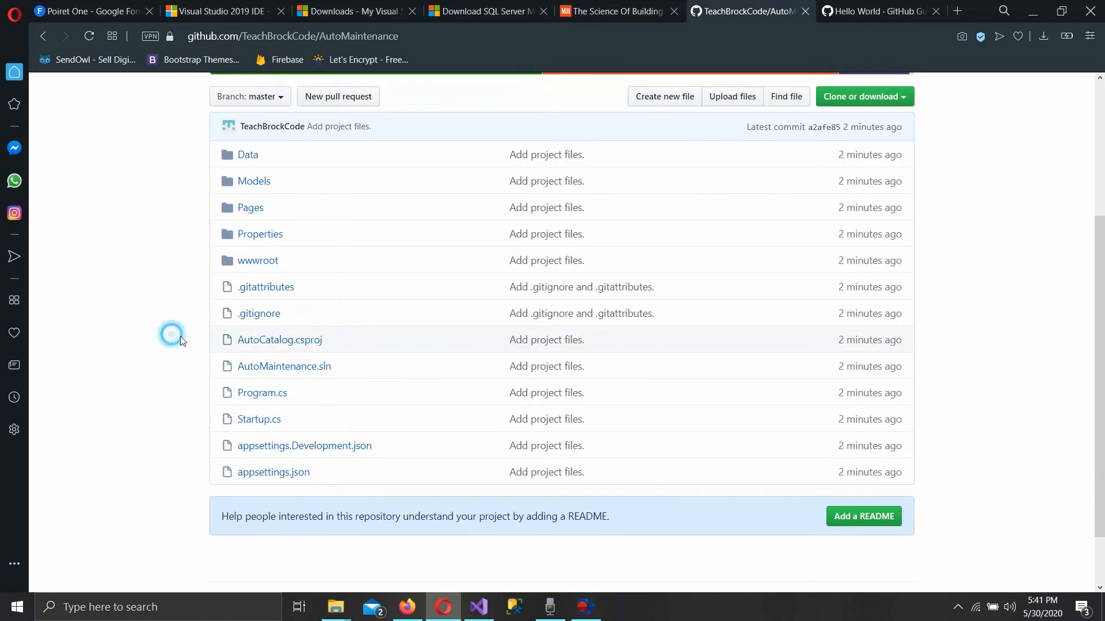
Look over the AutoMaintenance repository's summary on GitHub and switch back to Visual Studio
scroll(437, 329, up, 1)
scroll(439, 332, up, 2)
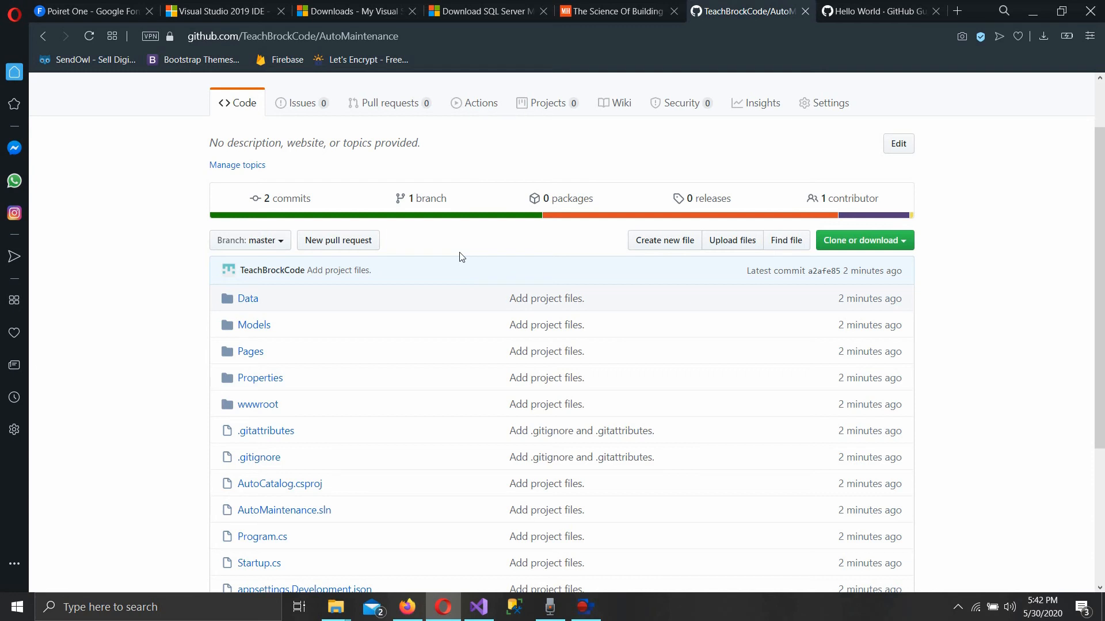
click(479, 607)
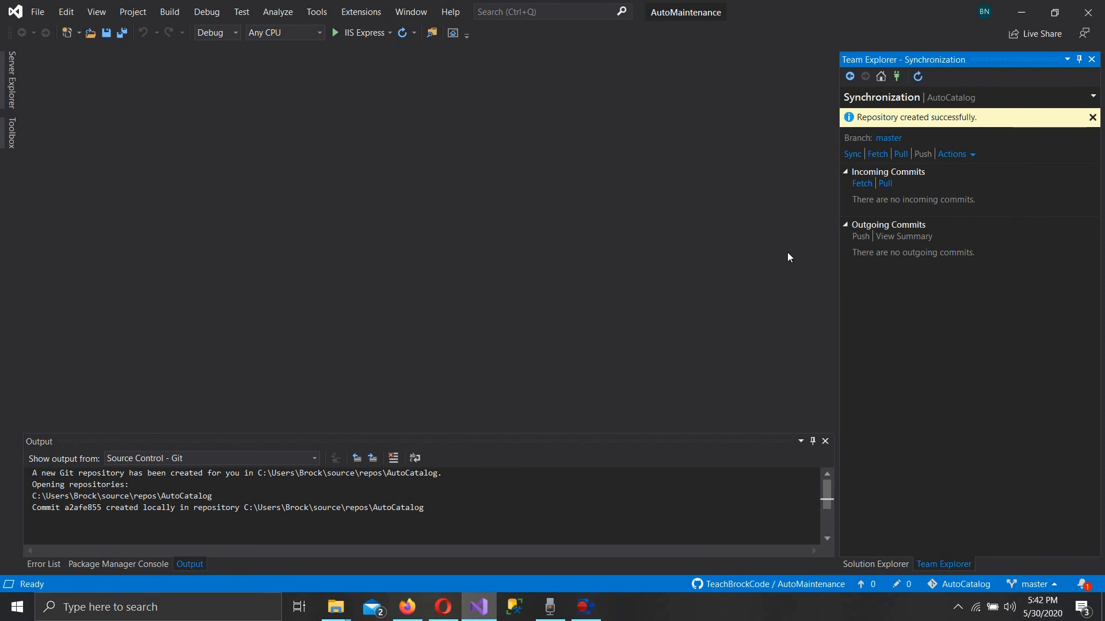